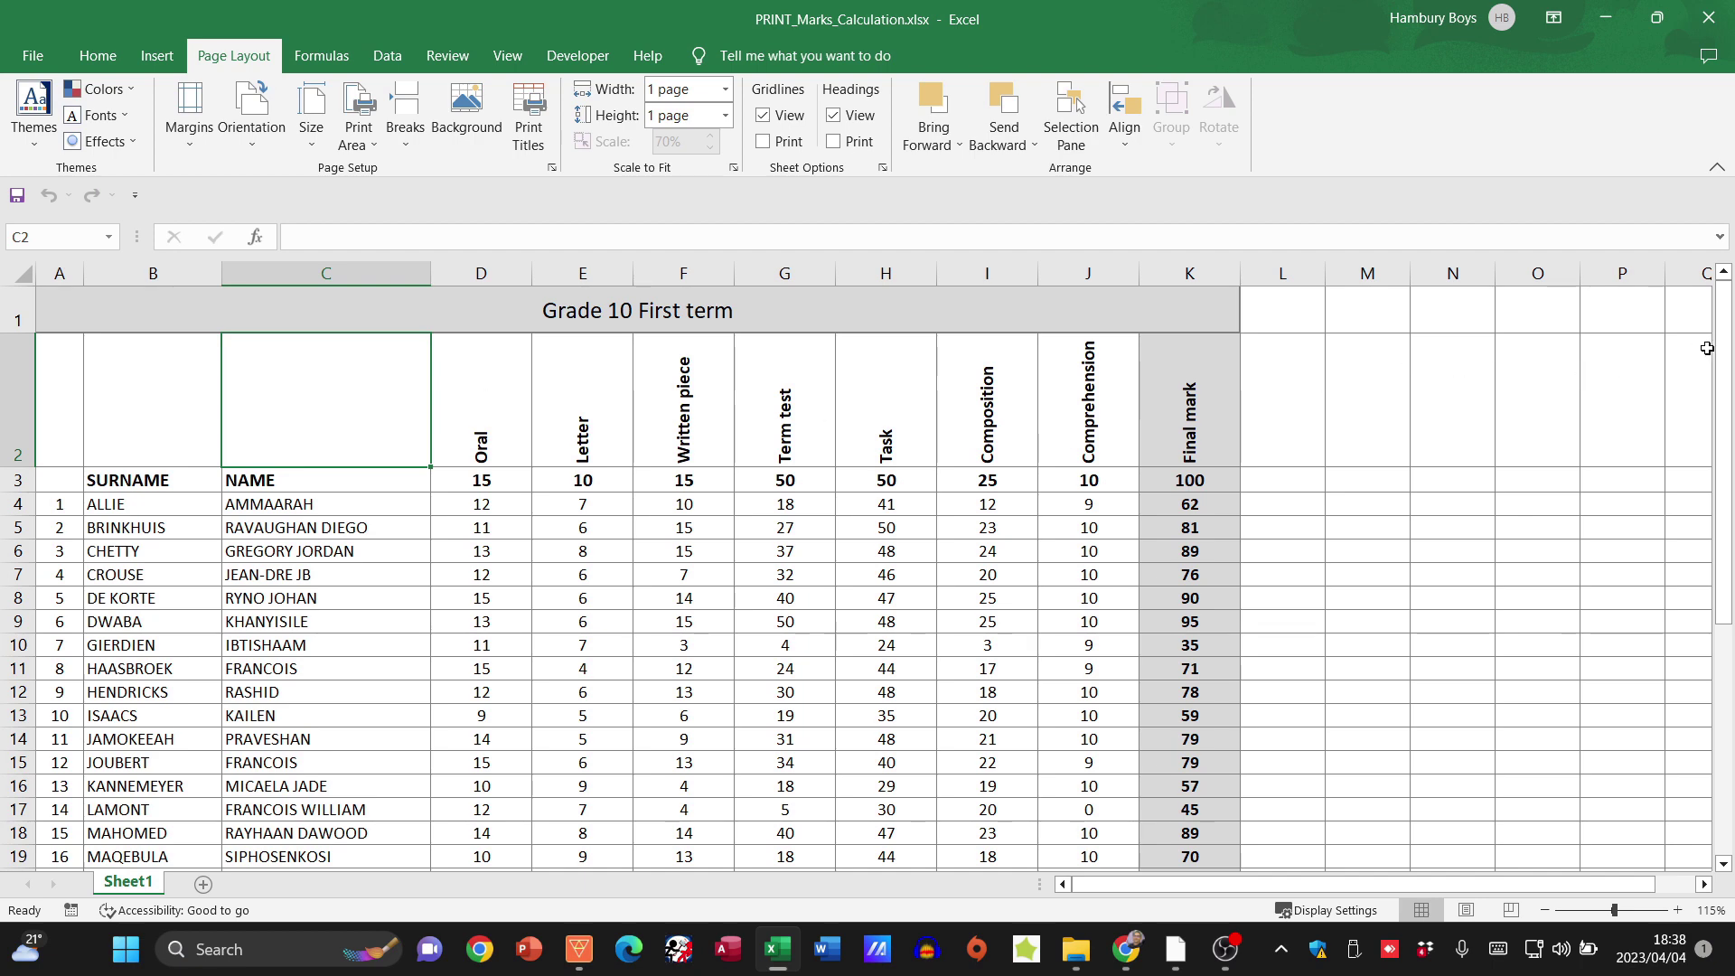
mouse_move(1723, 364)
mouse_down()
mouse_move(1728, 591)
mouse_move(1725, 364)
mouse_up()
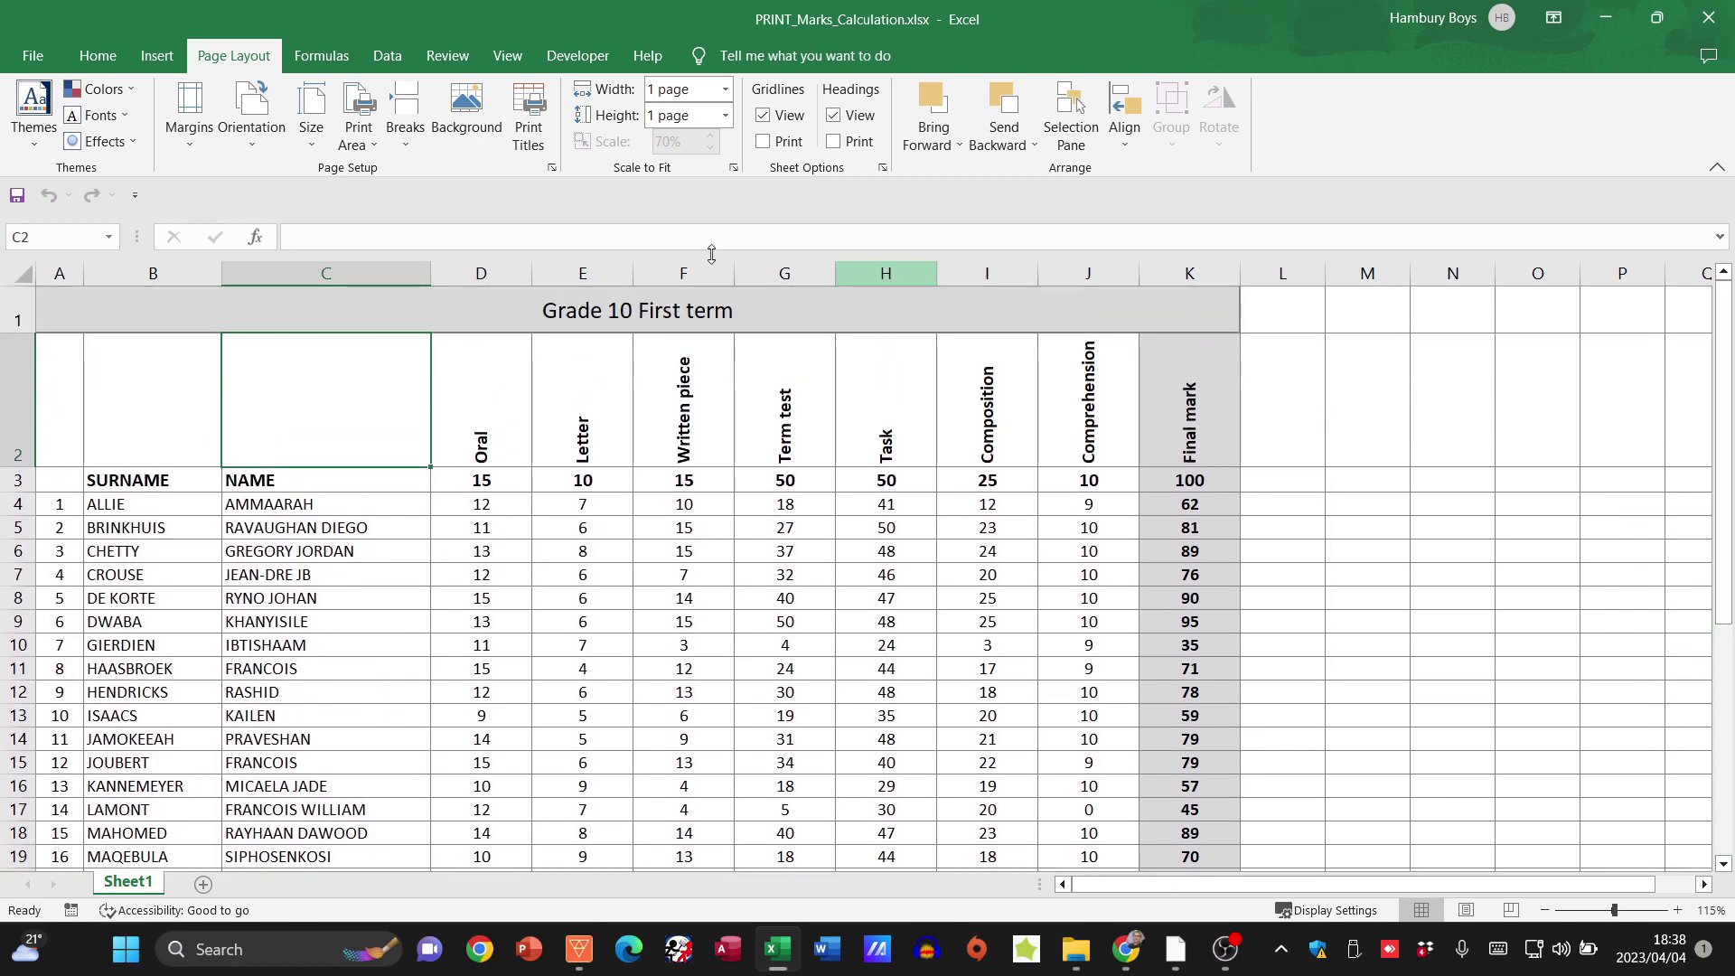
Set printing to Print Active Sheets, then select the marks table A1:K19 on the worksheet.
click(33, 56)
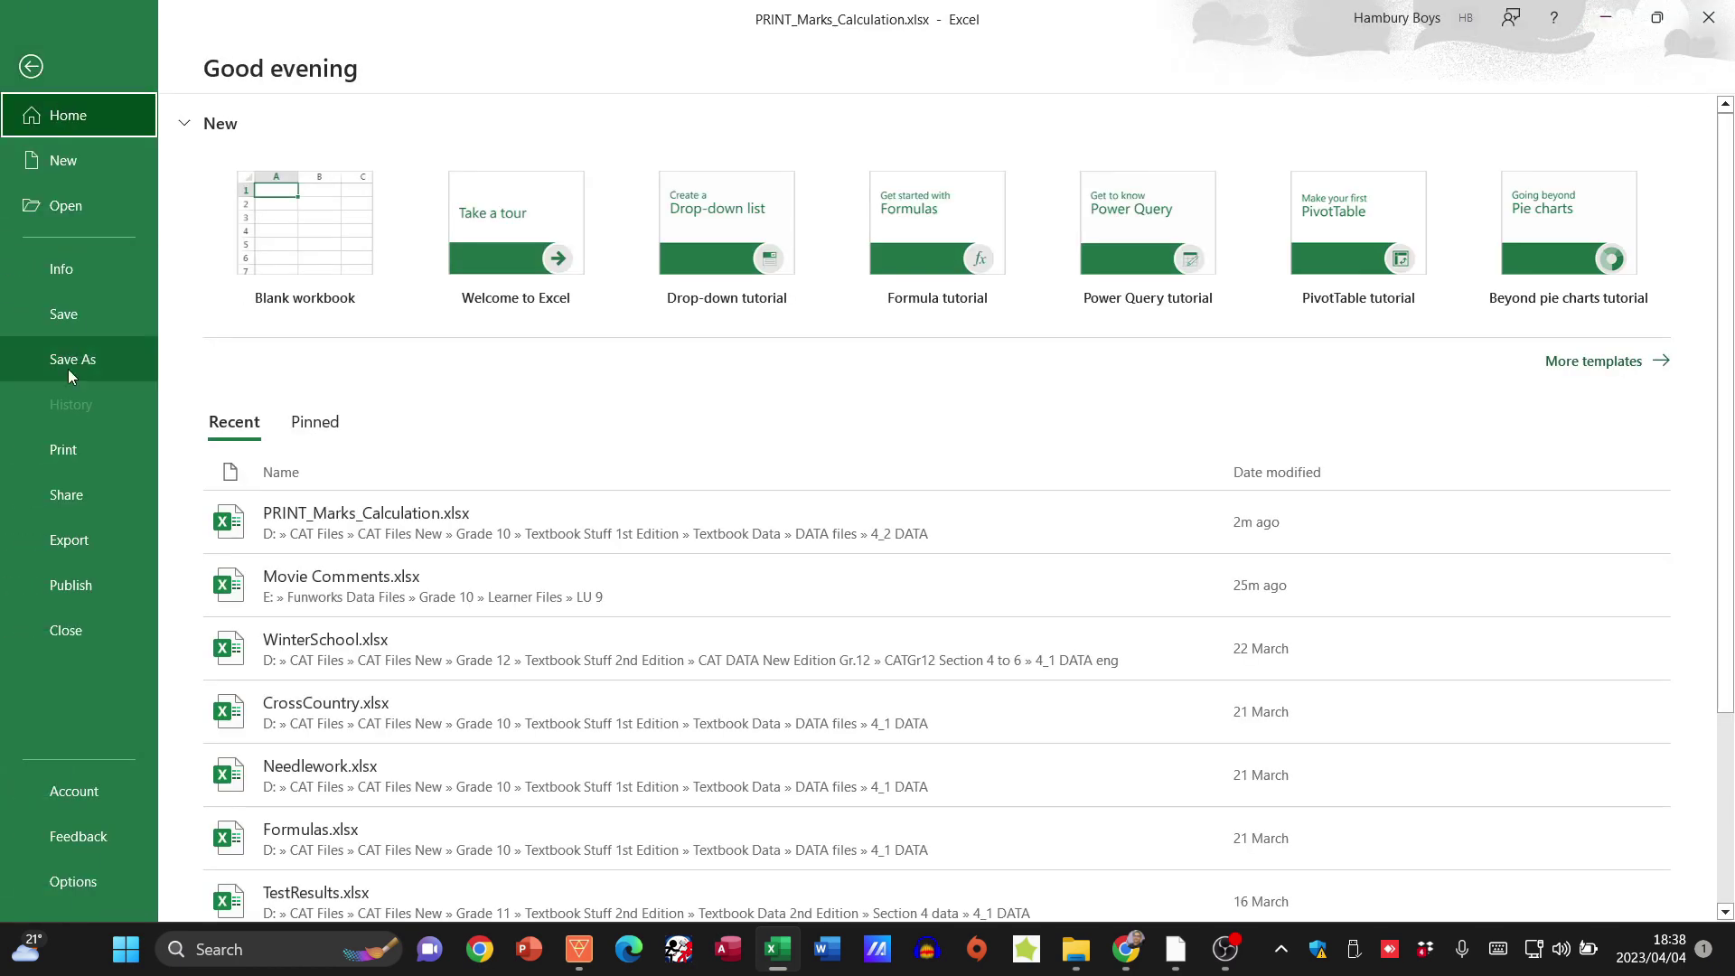
click(57, 449)
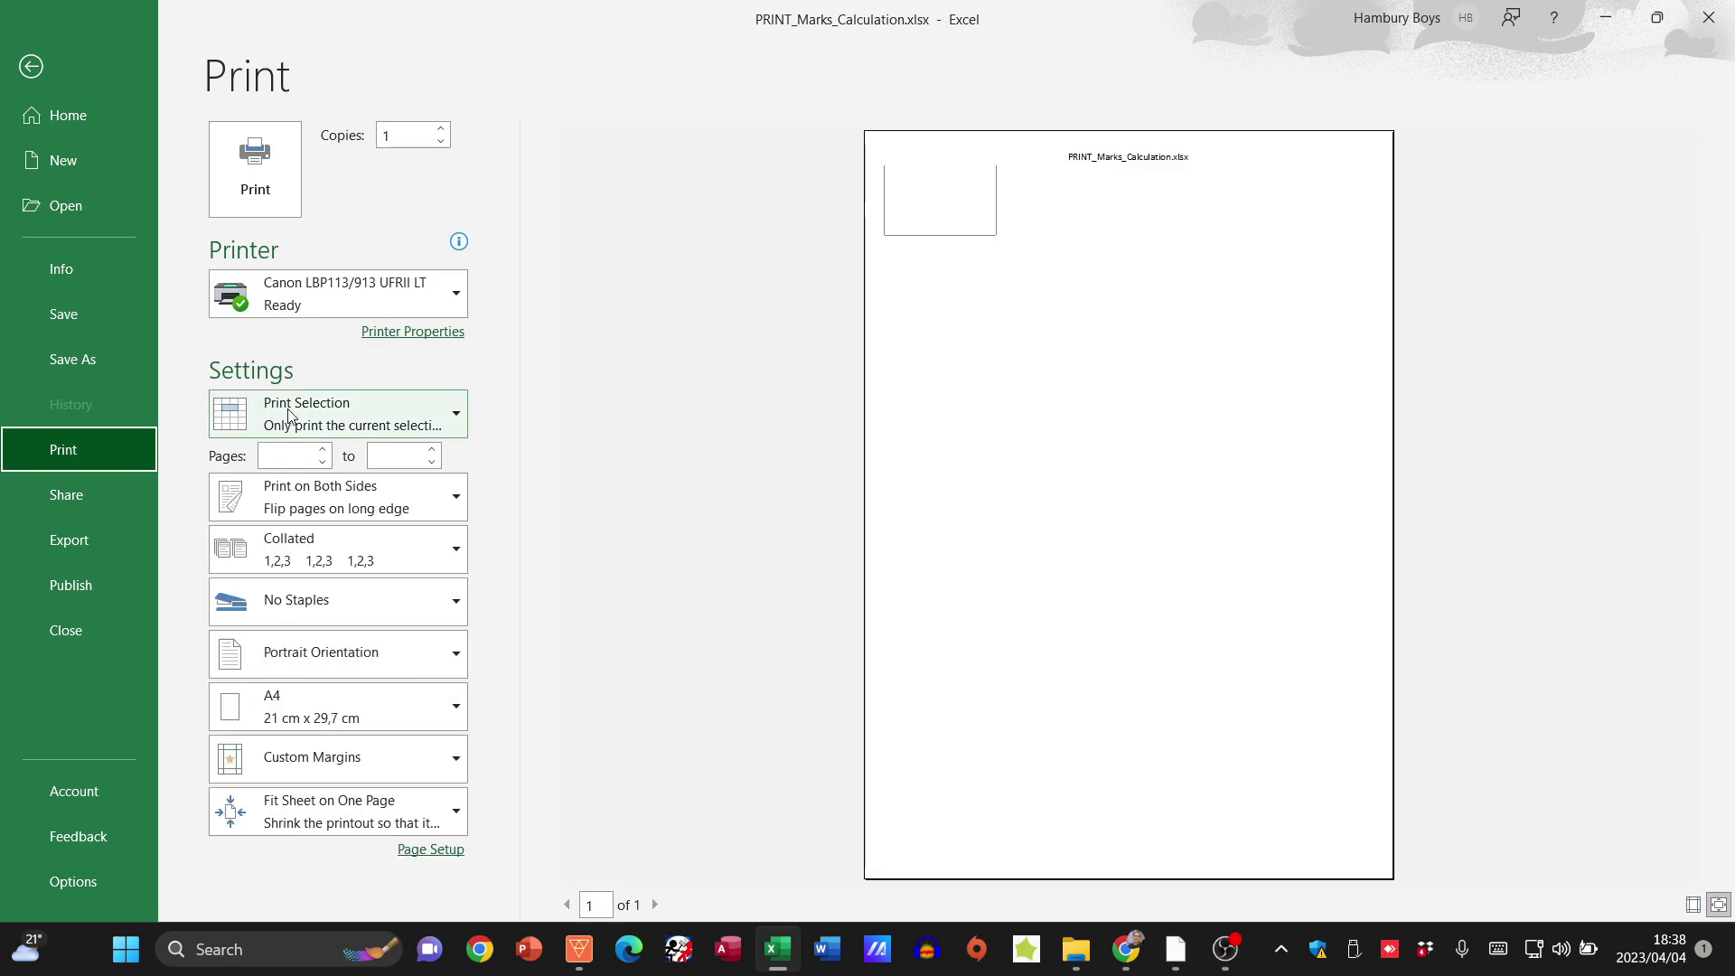
click(257, 420)
click(297, 455)
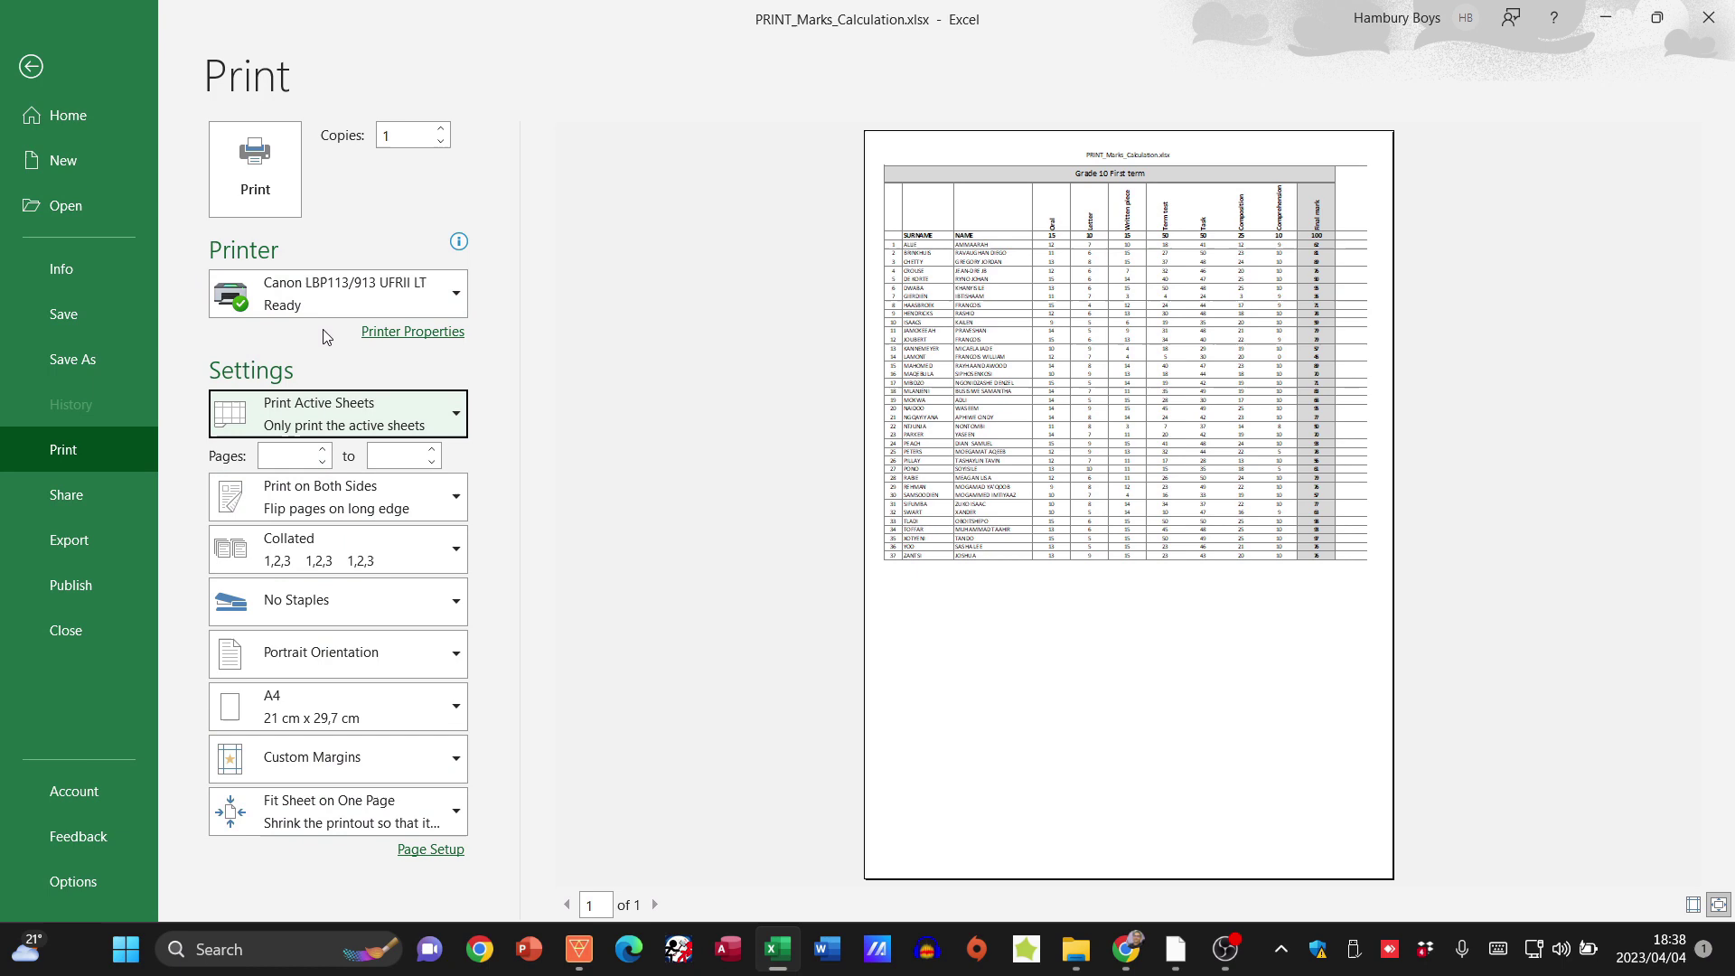
click(28, 71)
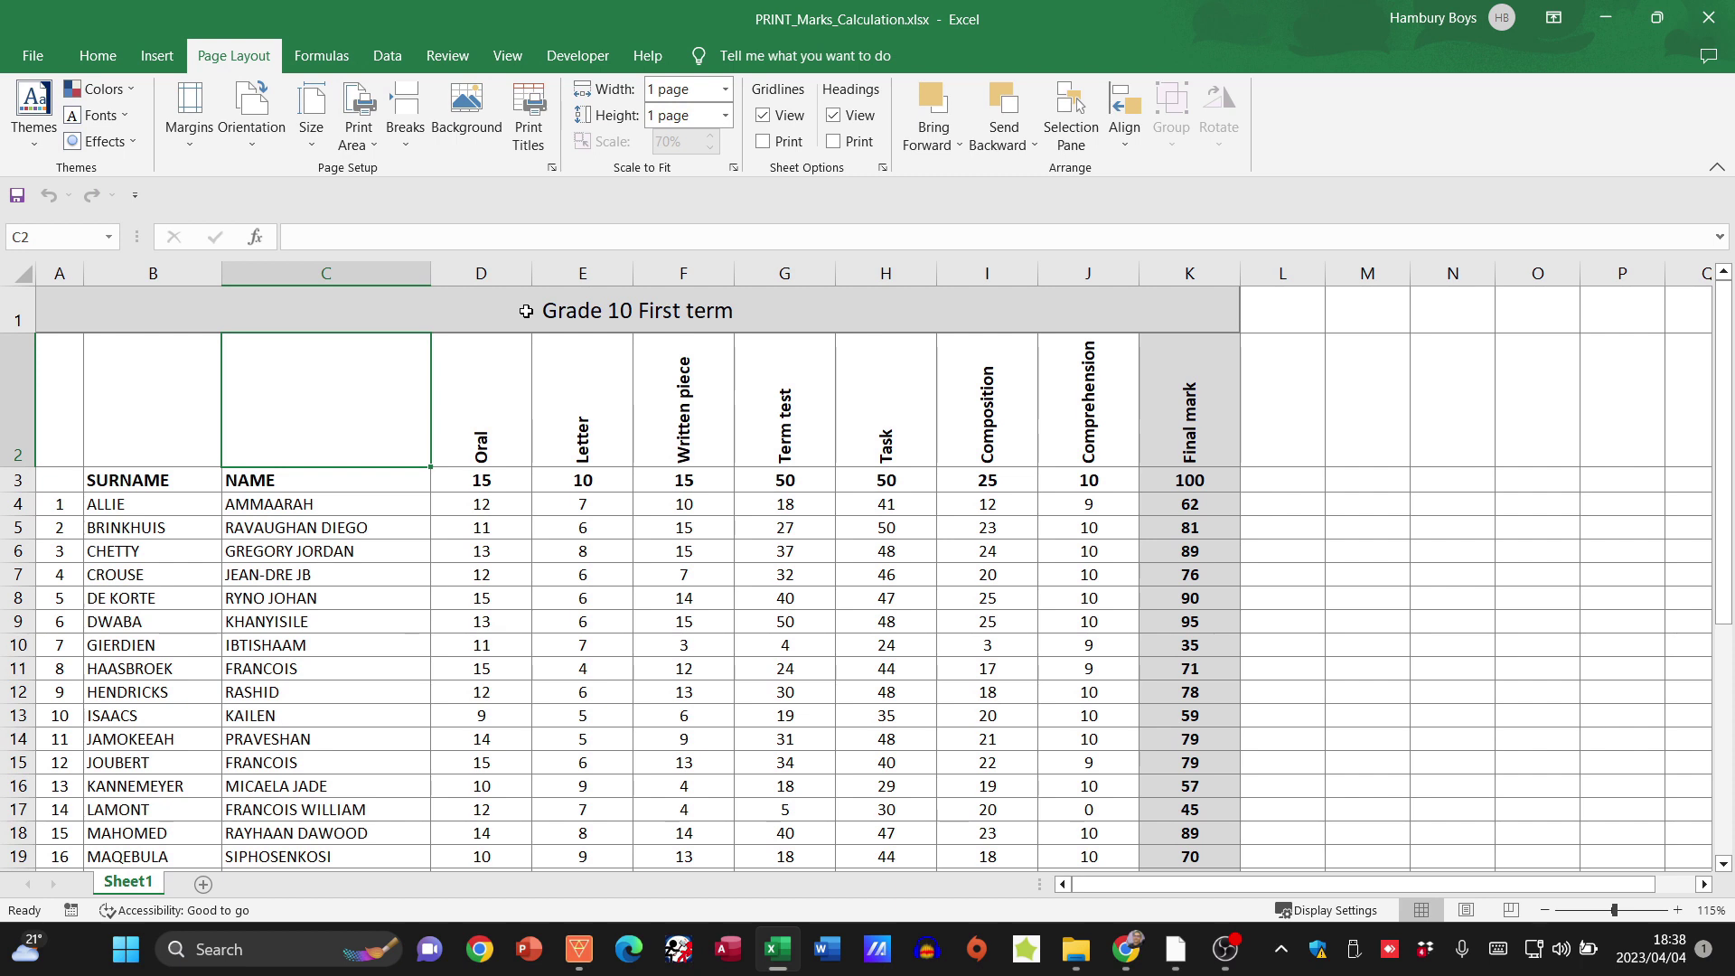
drag(527, 310, 535, 857)
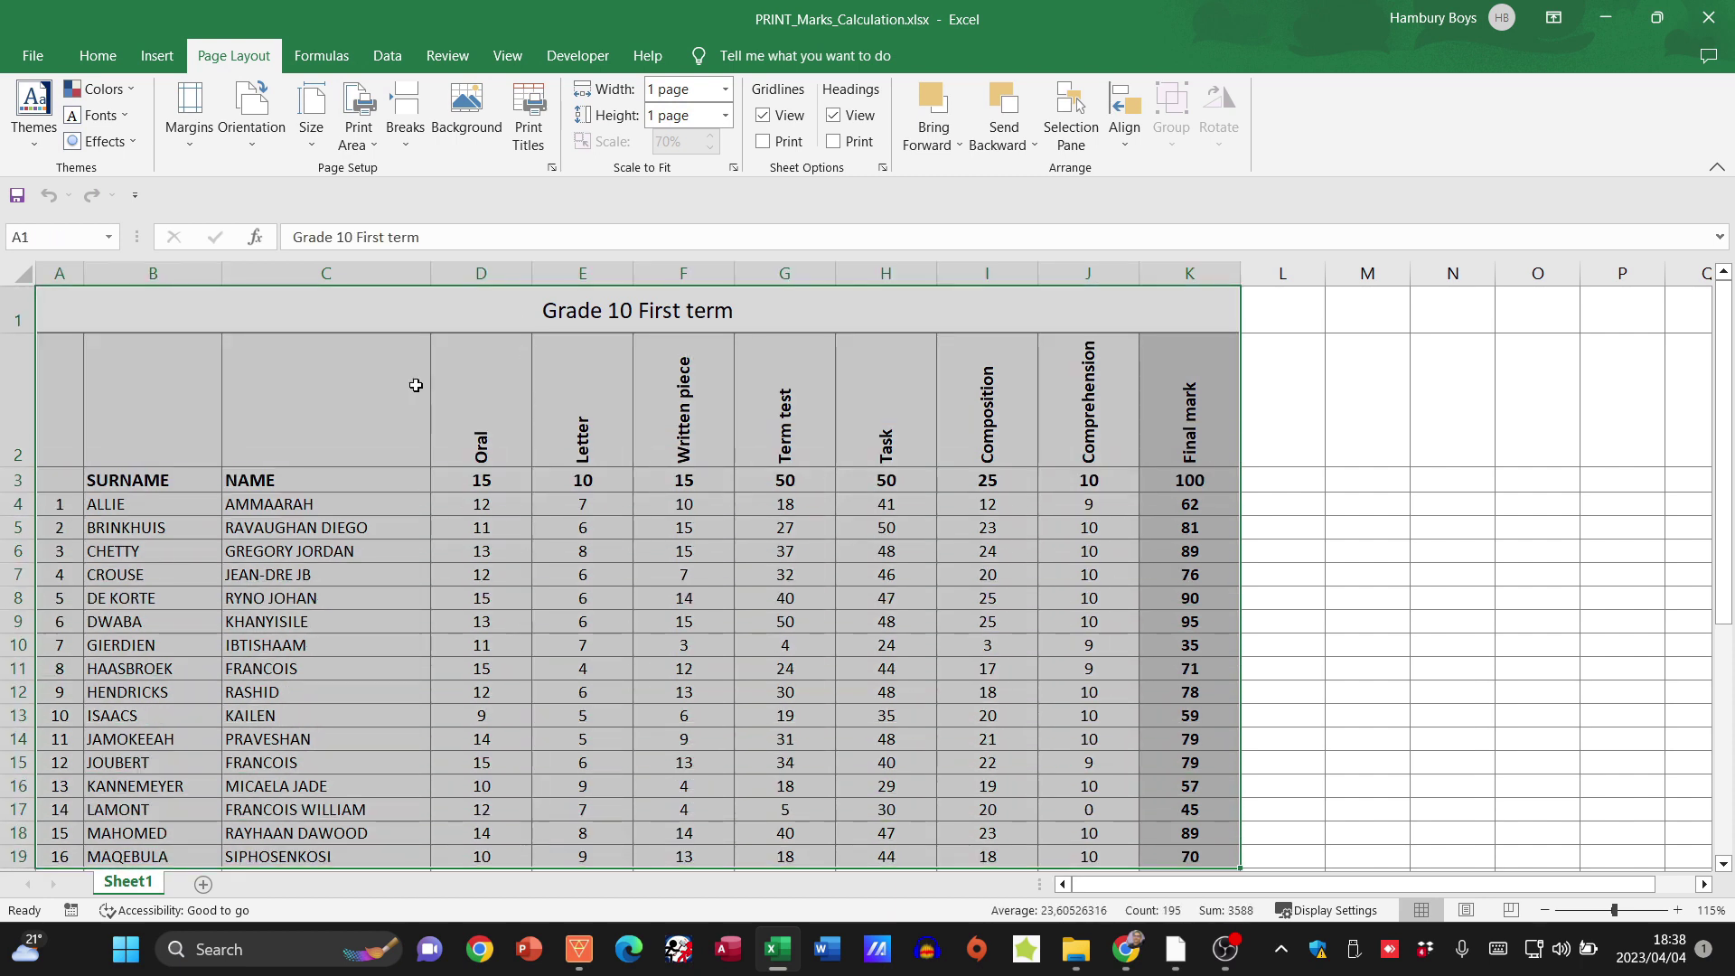
Change the print range from Active Sheets to Print Selection and return to the worksheet.
click(41, 60)
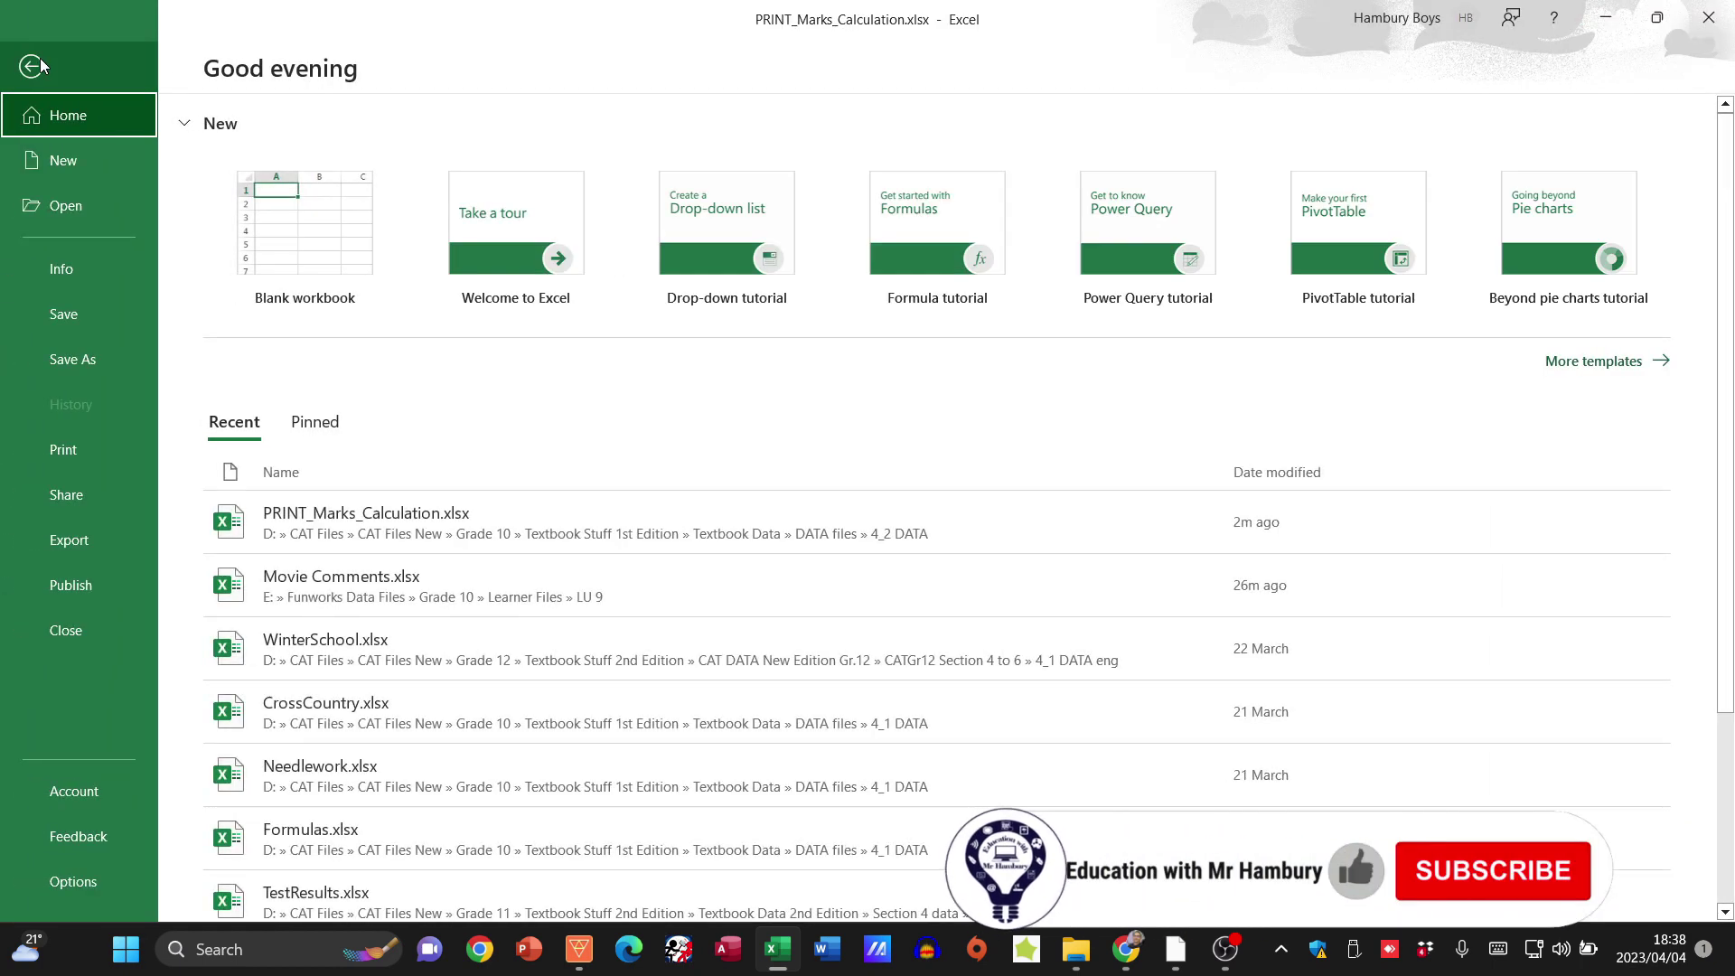
click(64, 451)
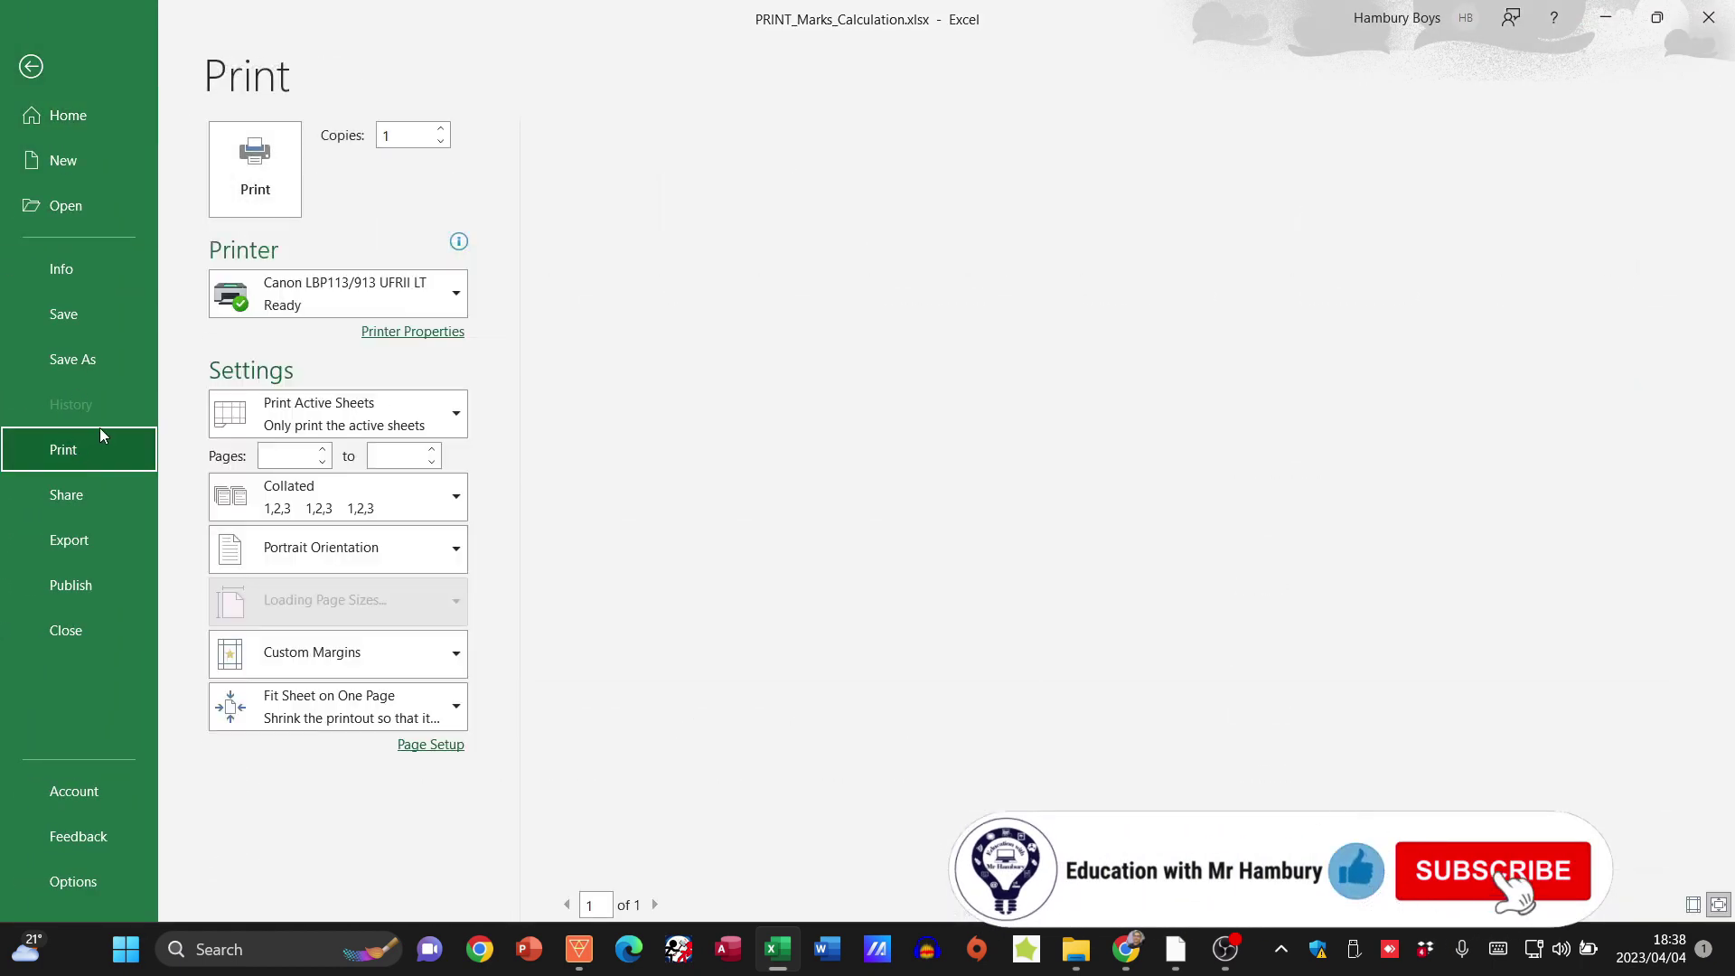
click(353, 415)
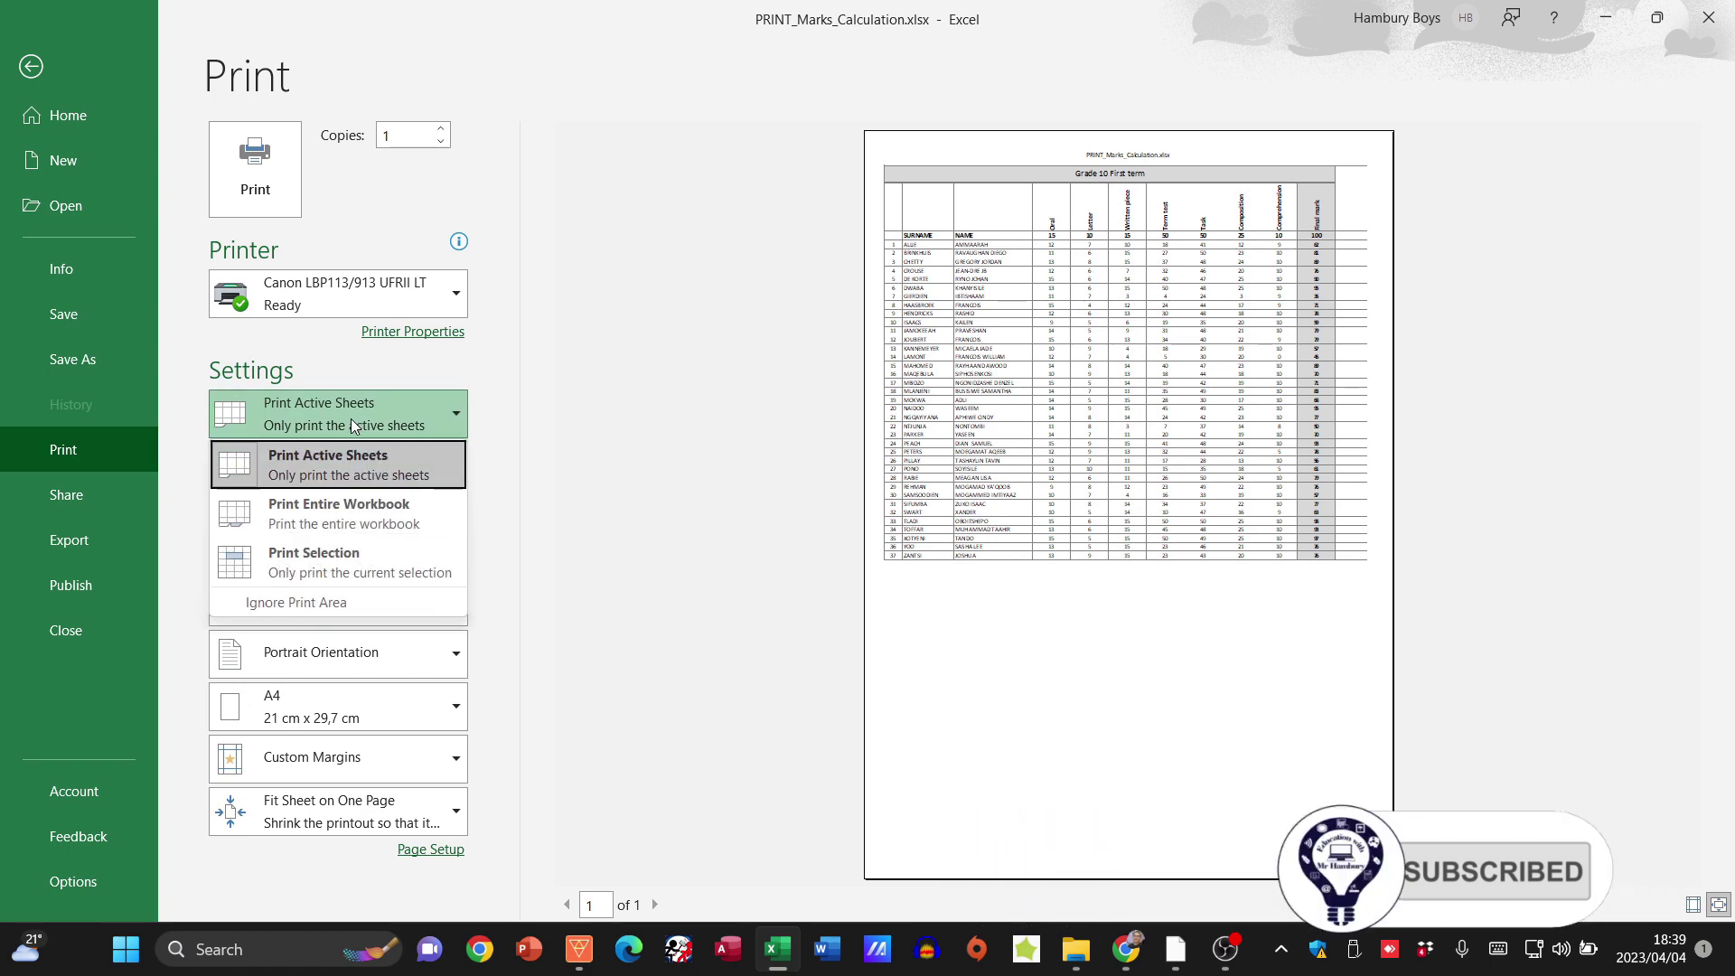
click(346, 568)
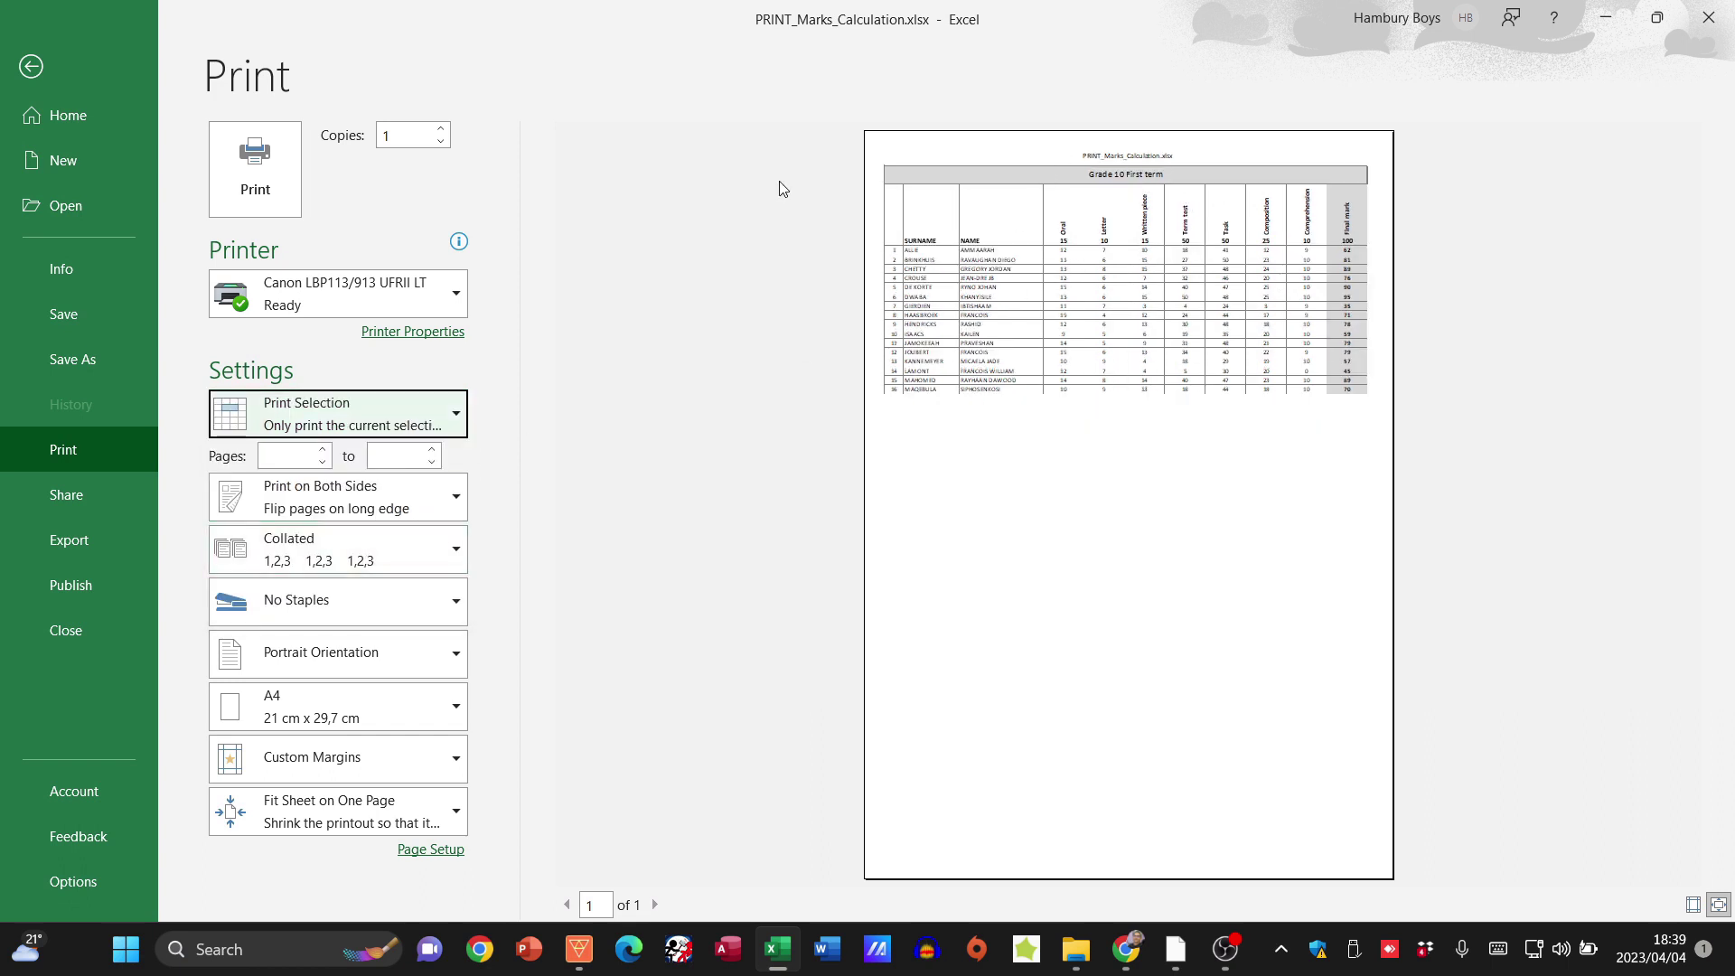
click(32, 68)
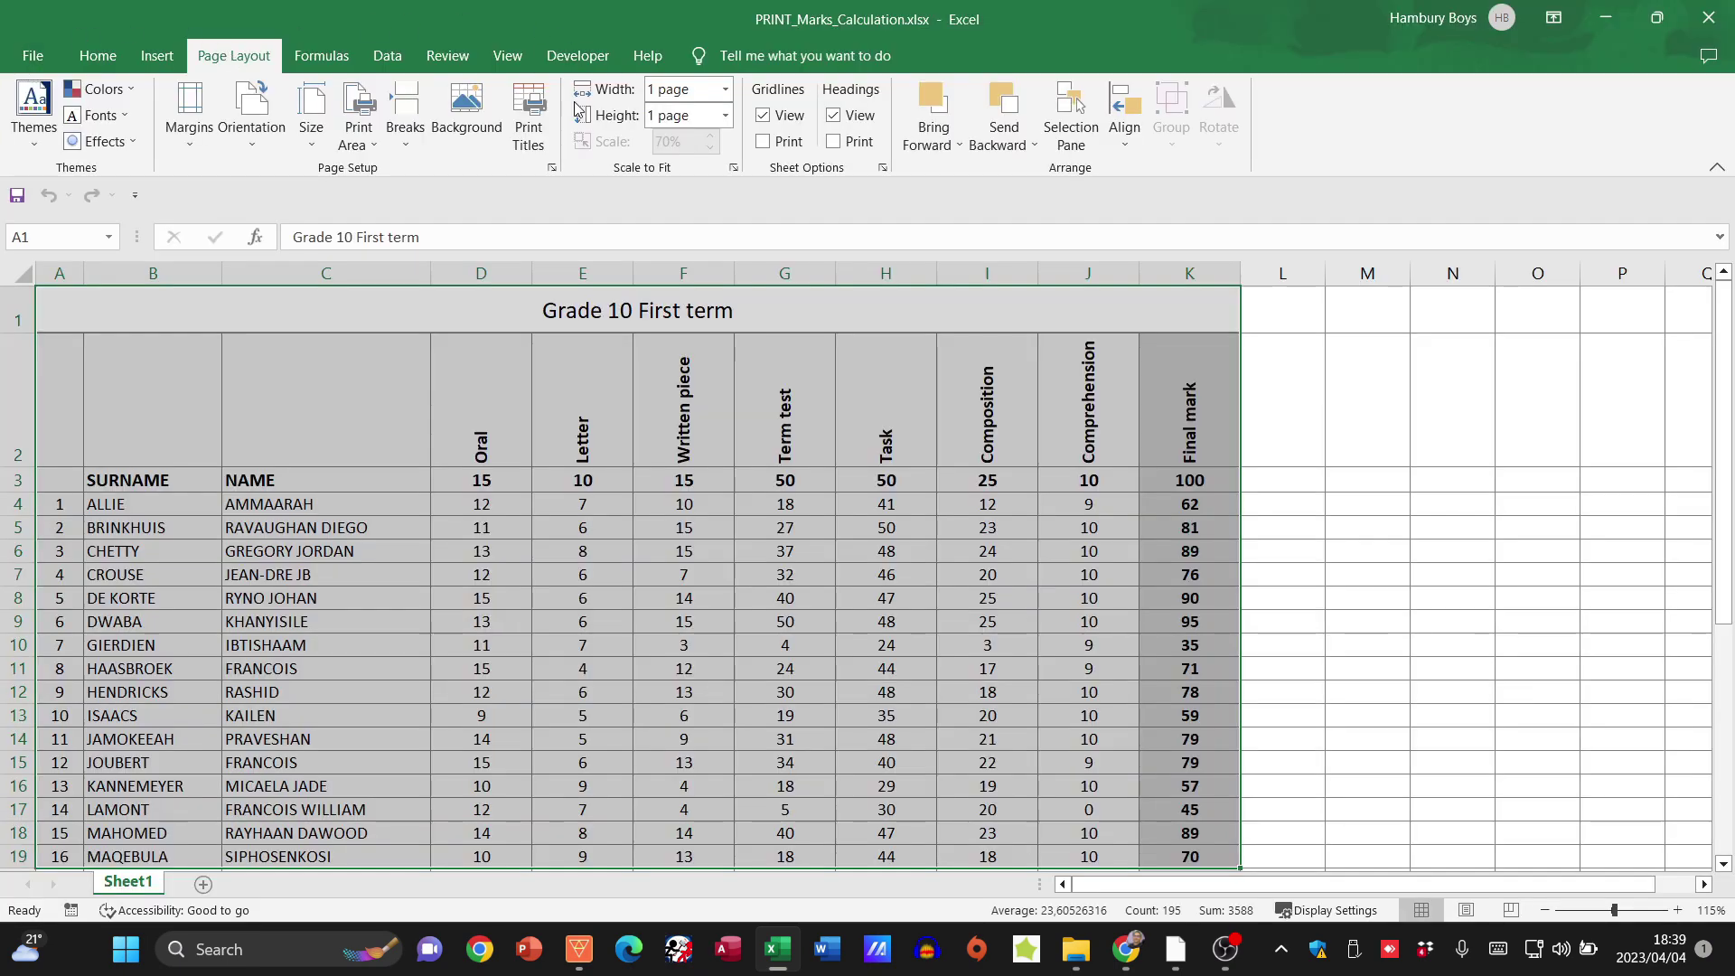
click(551, 168)
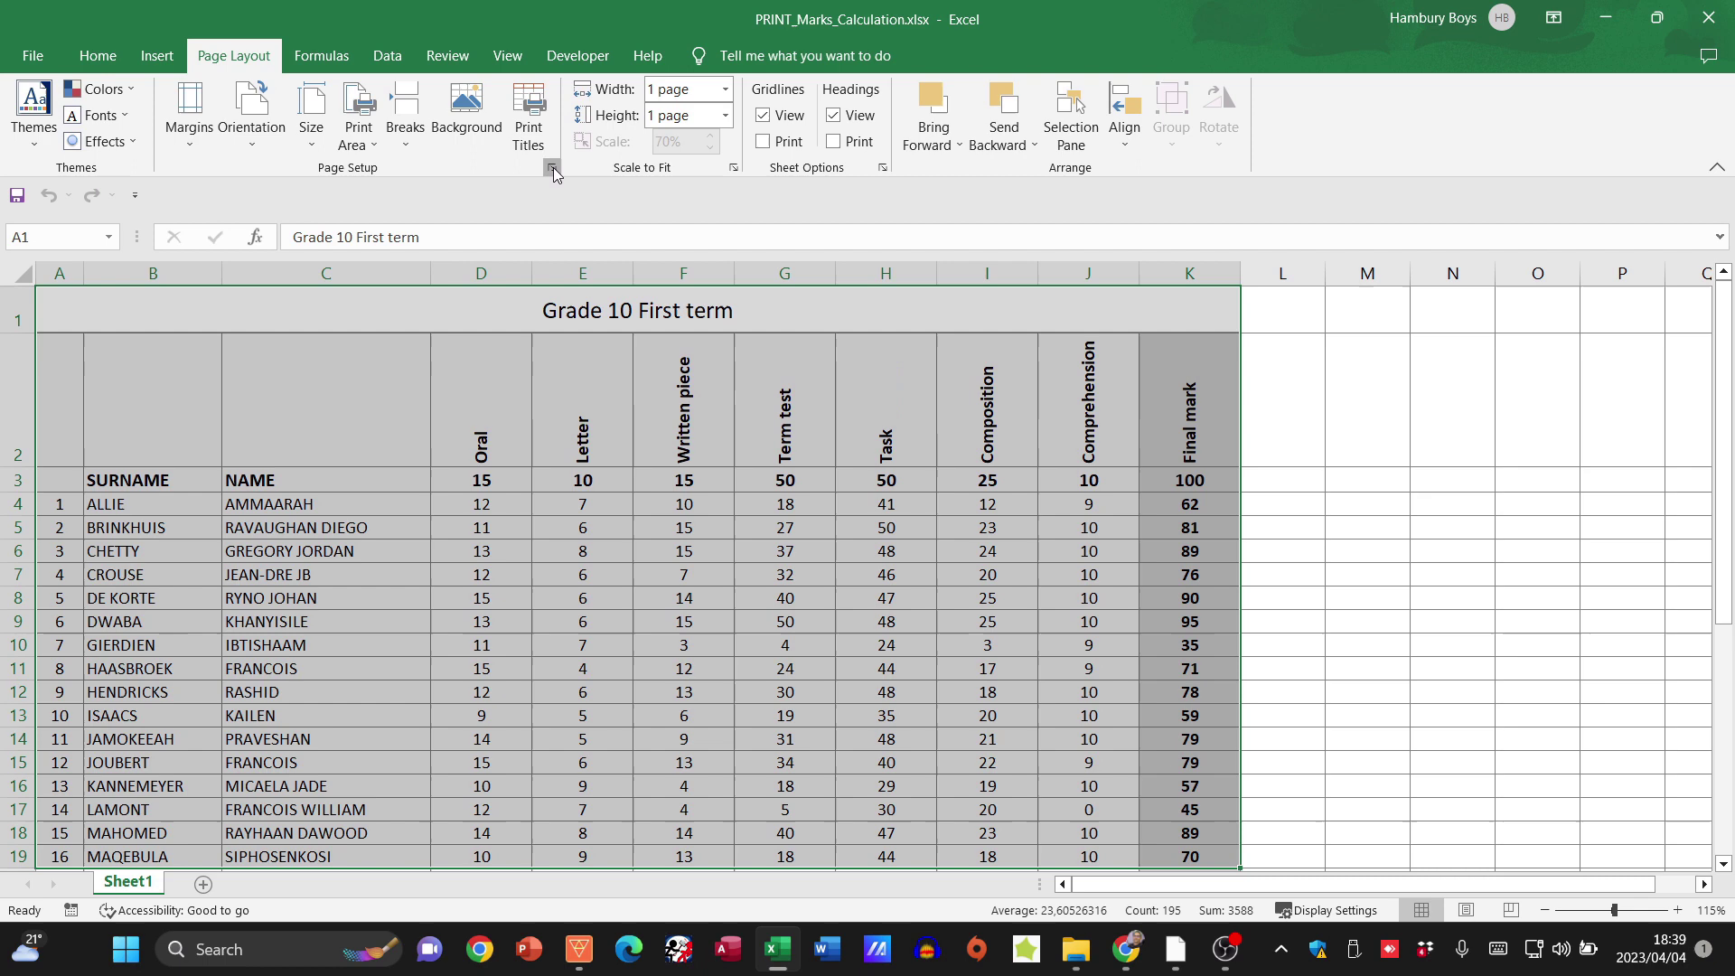
drag(1215, 220, 727, 163)
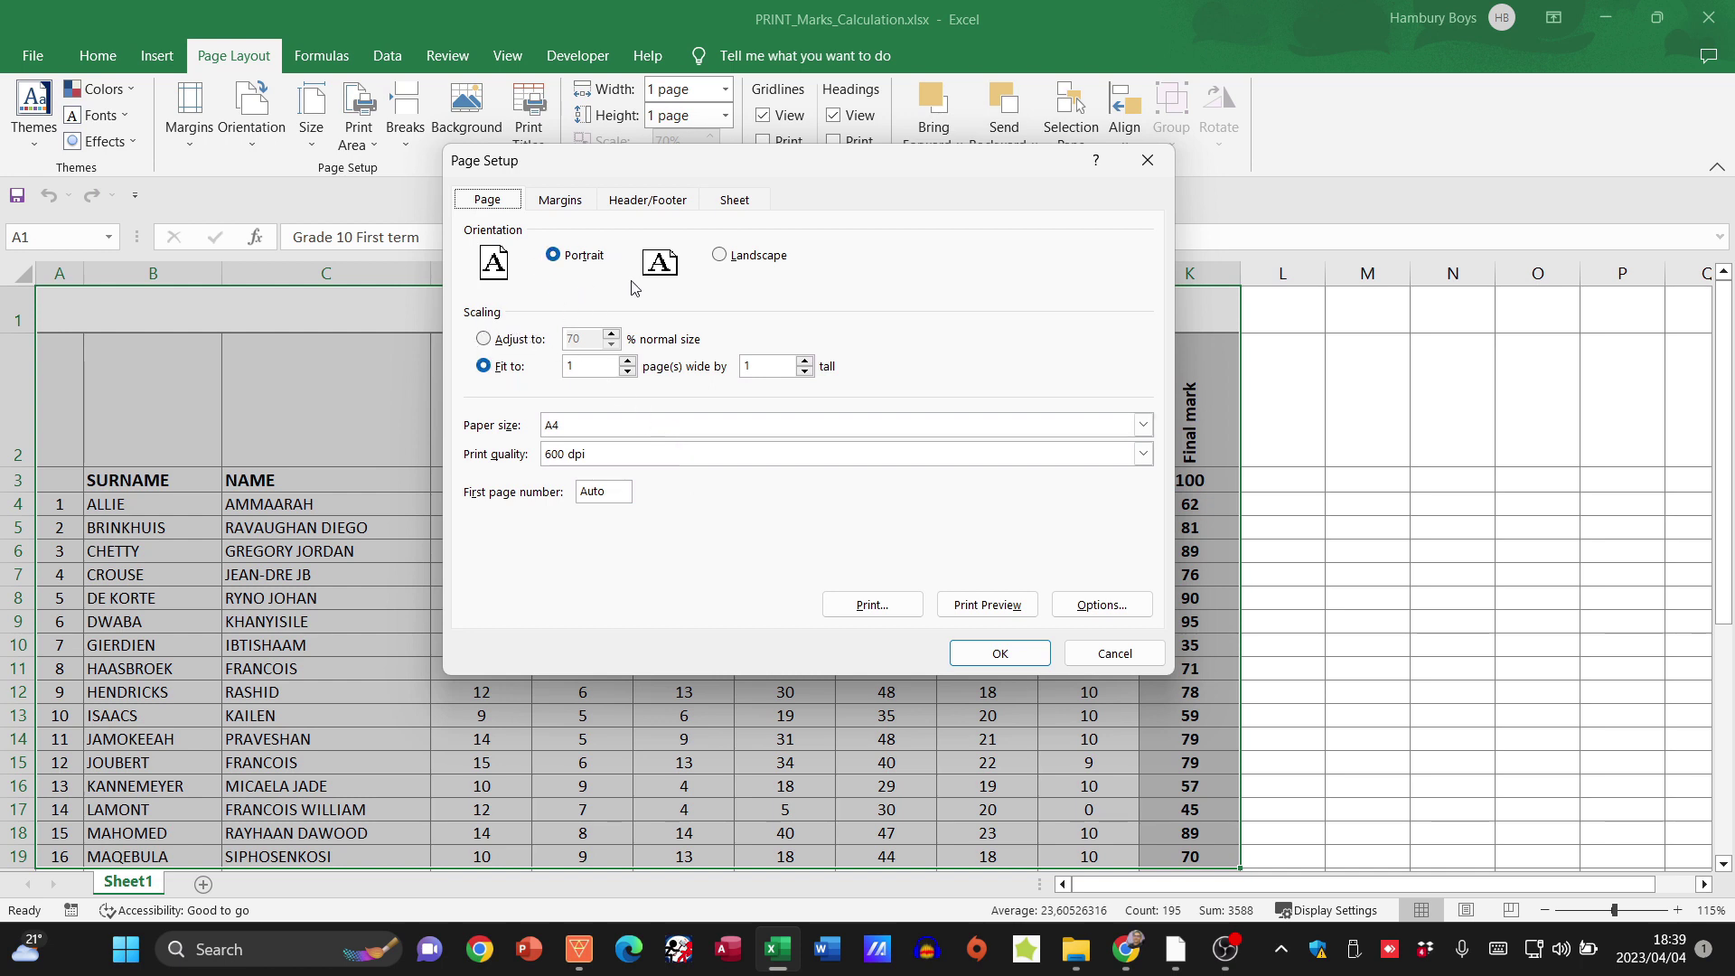
click(559, 201)
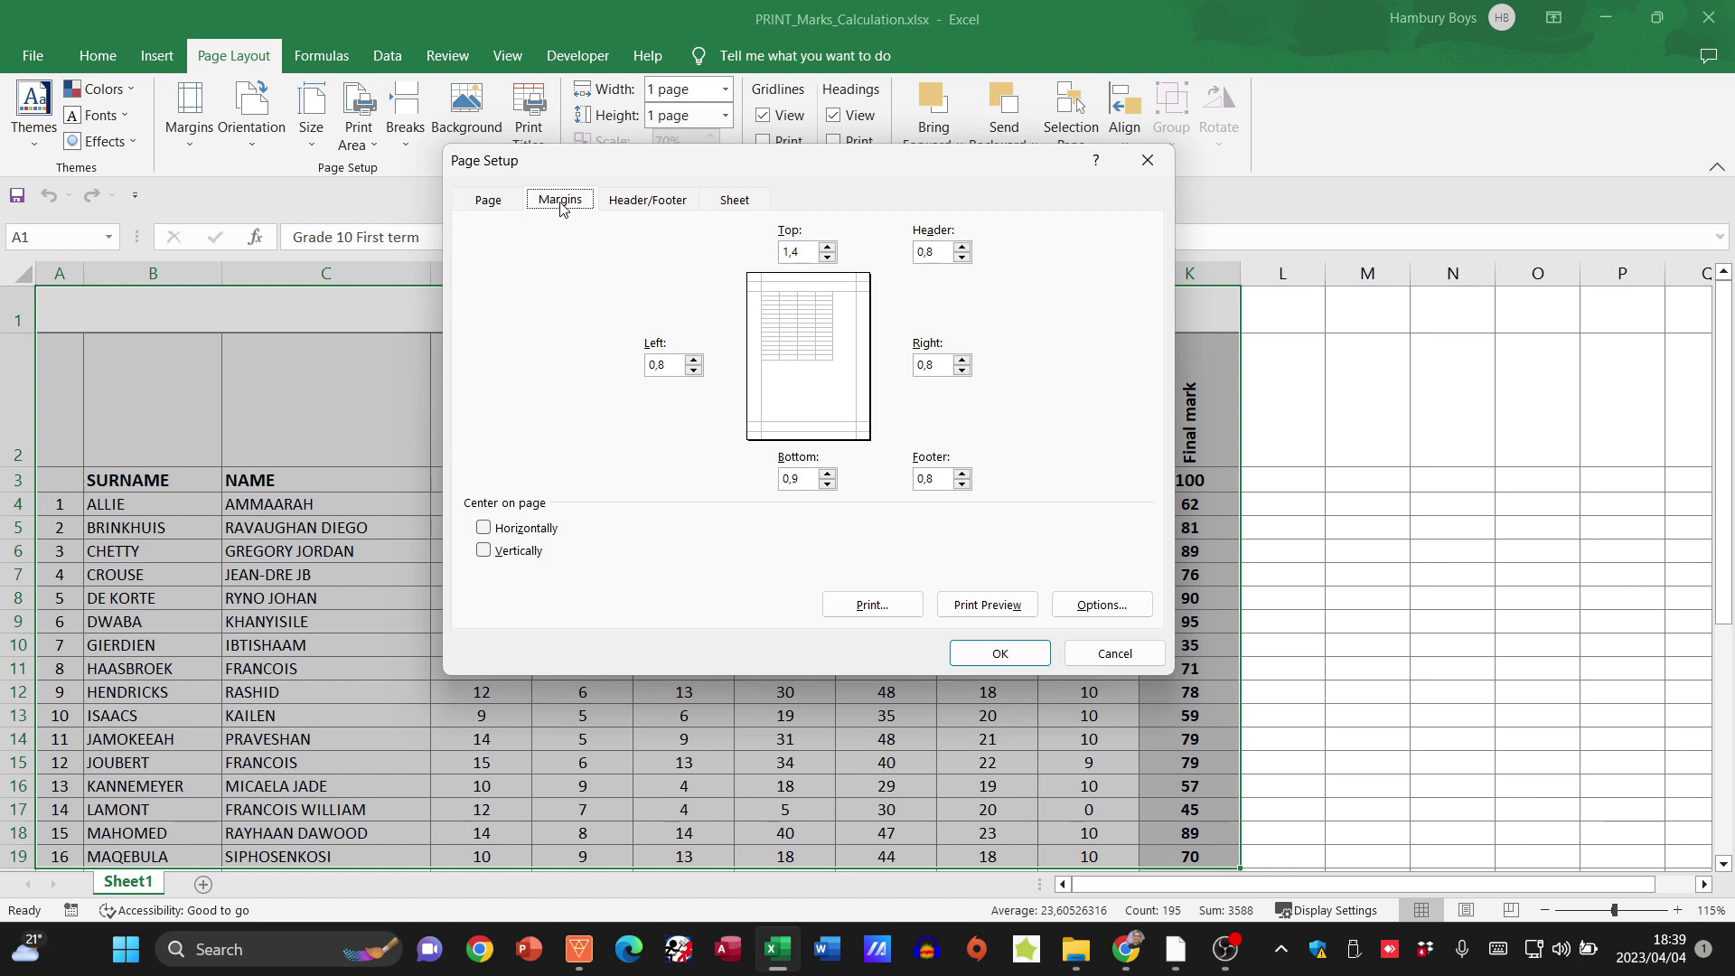
click(631, 209)
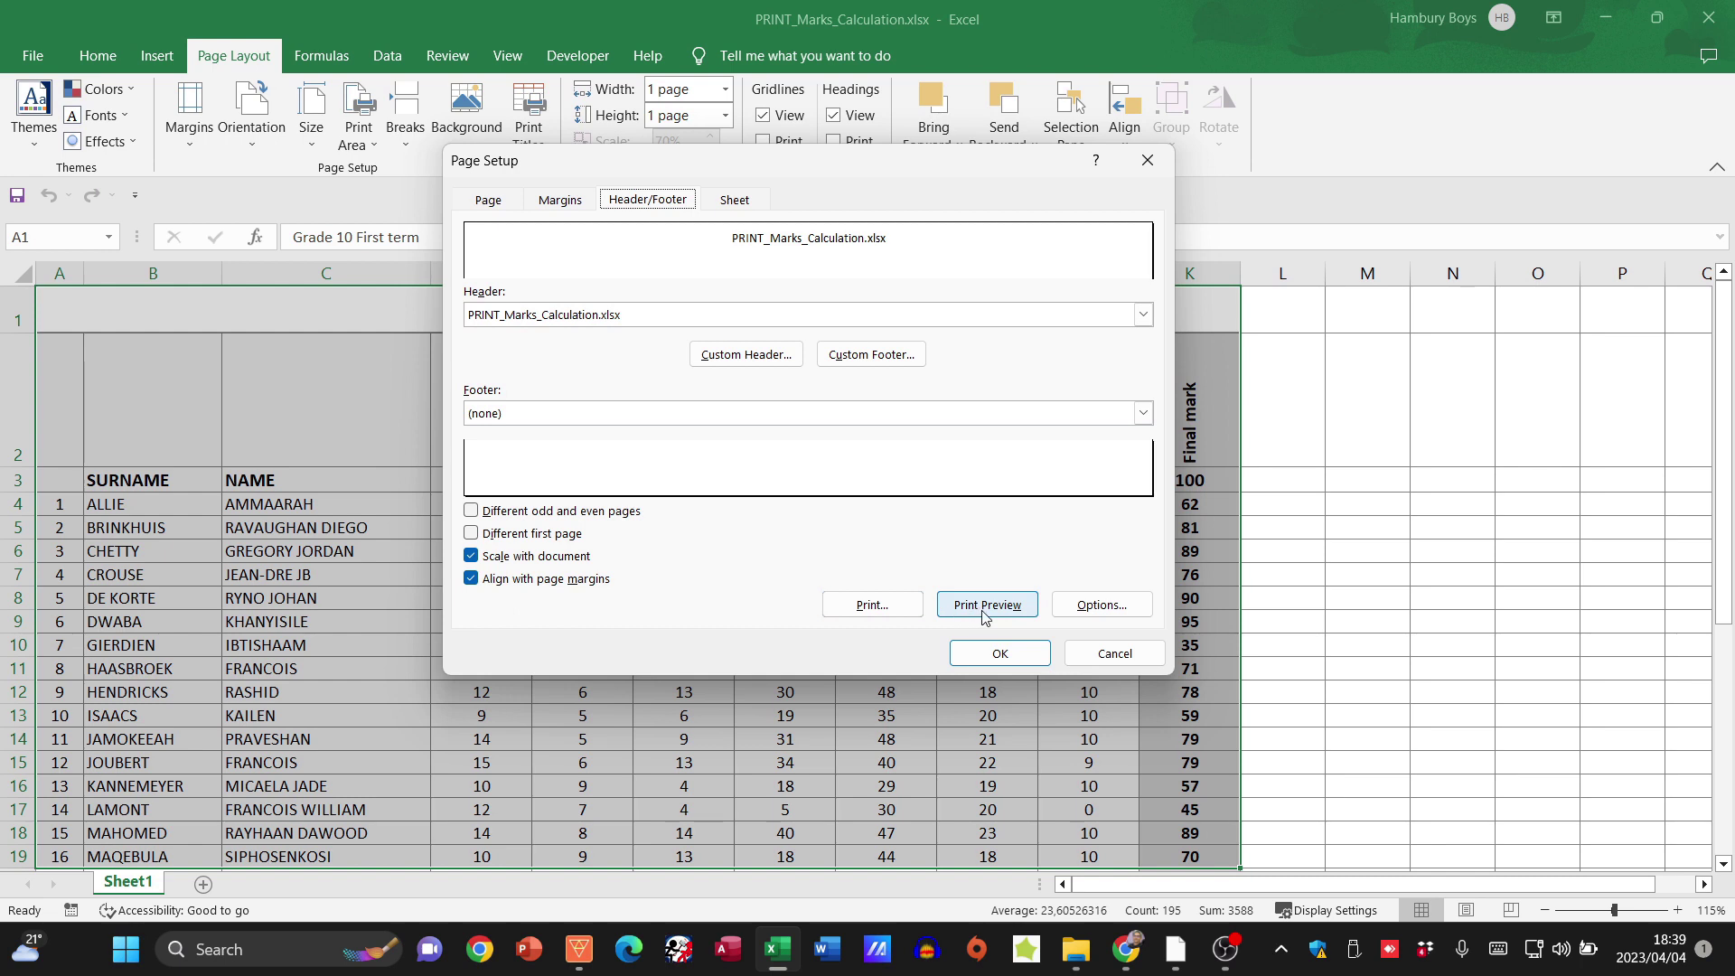
click(752, 210)
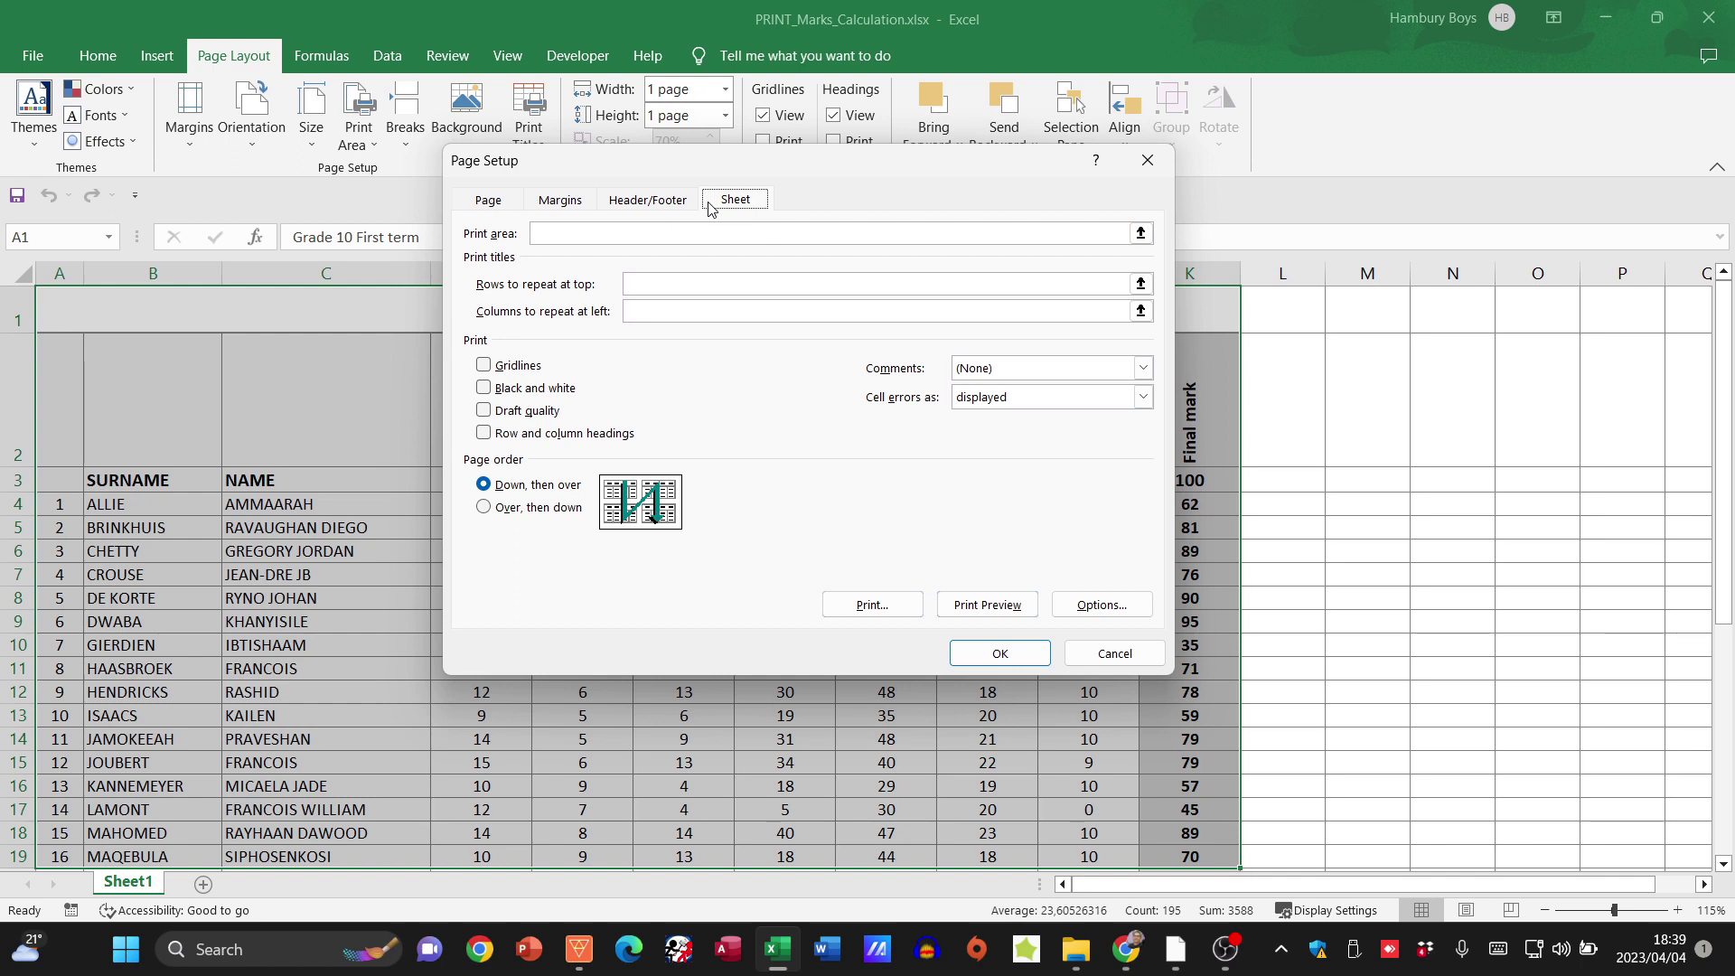
click(491, 201)
click(558, 200)
click(652, 204)
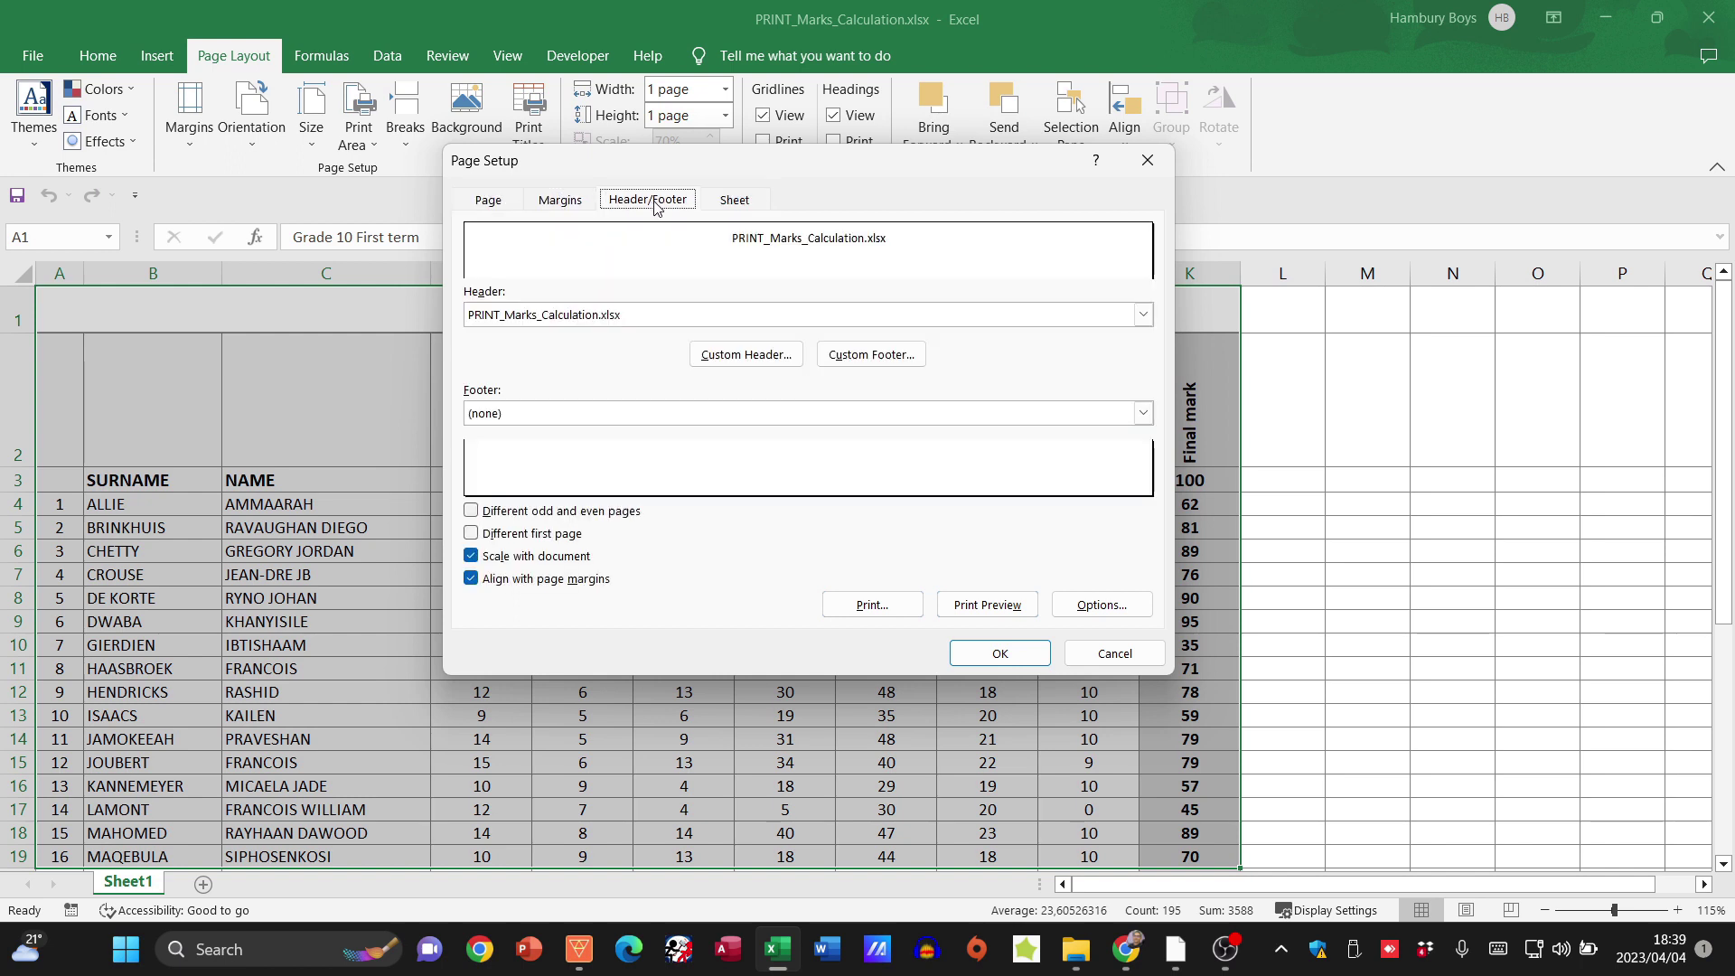
click(735, 203)
Accept Page Setup and show the one-page Print Selection preview of the marks table.
click(1009, 656)
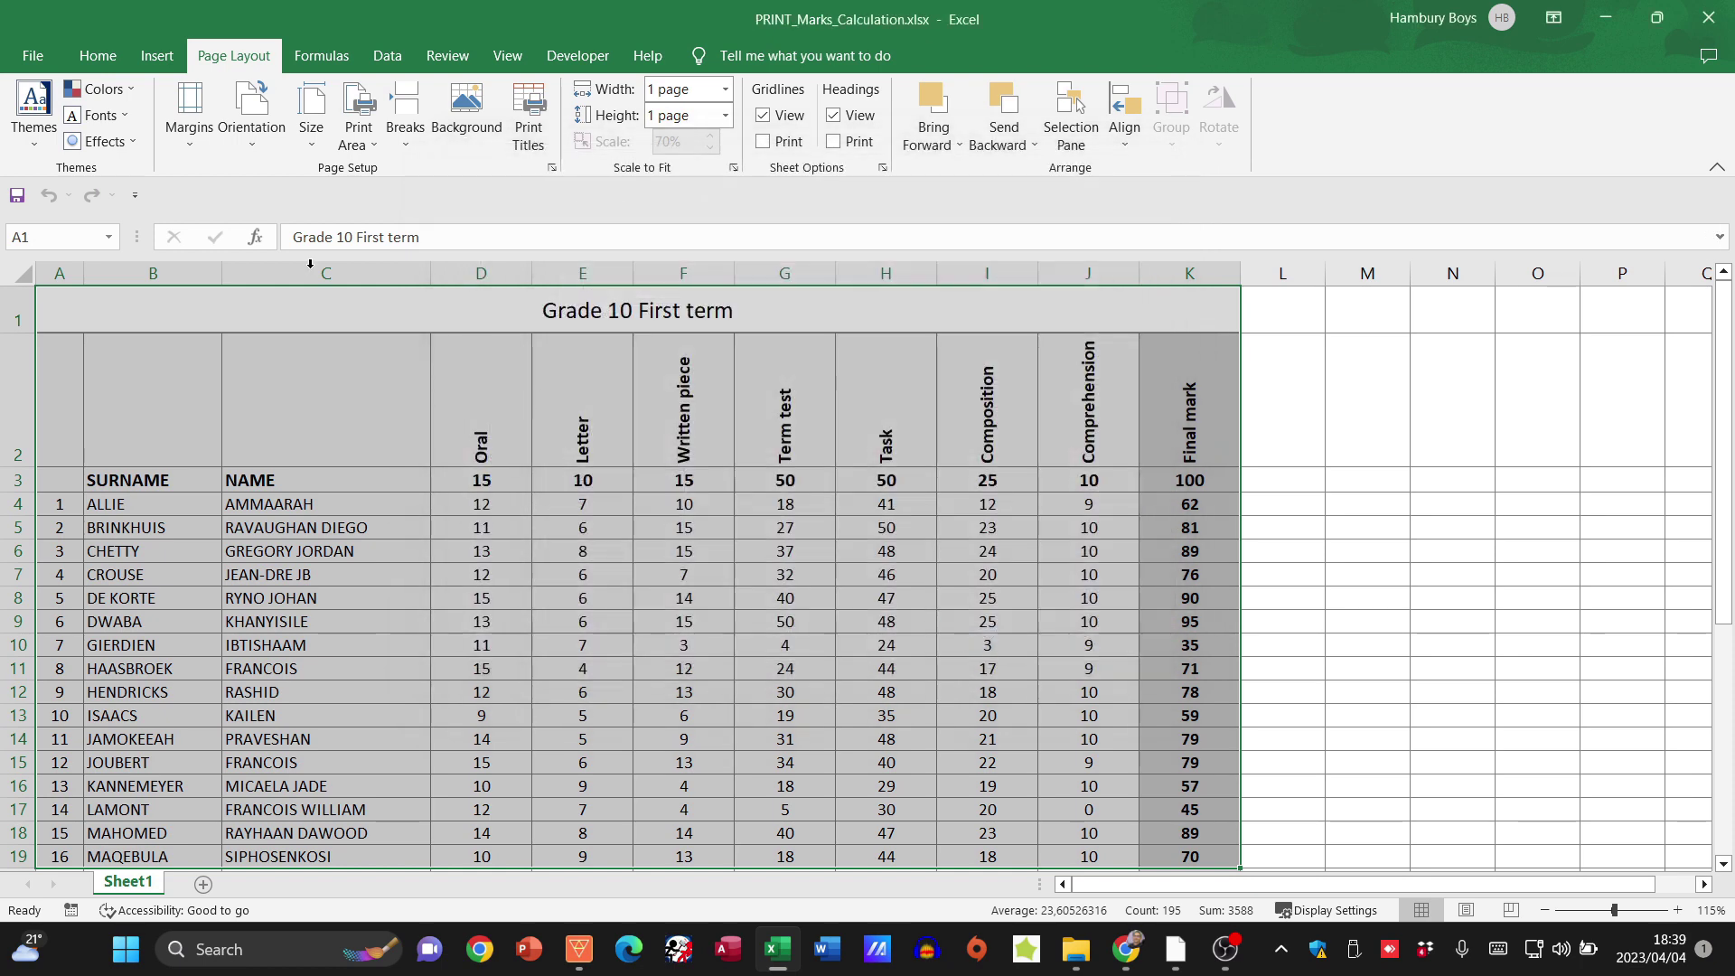
click(30, 61)
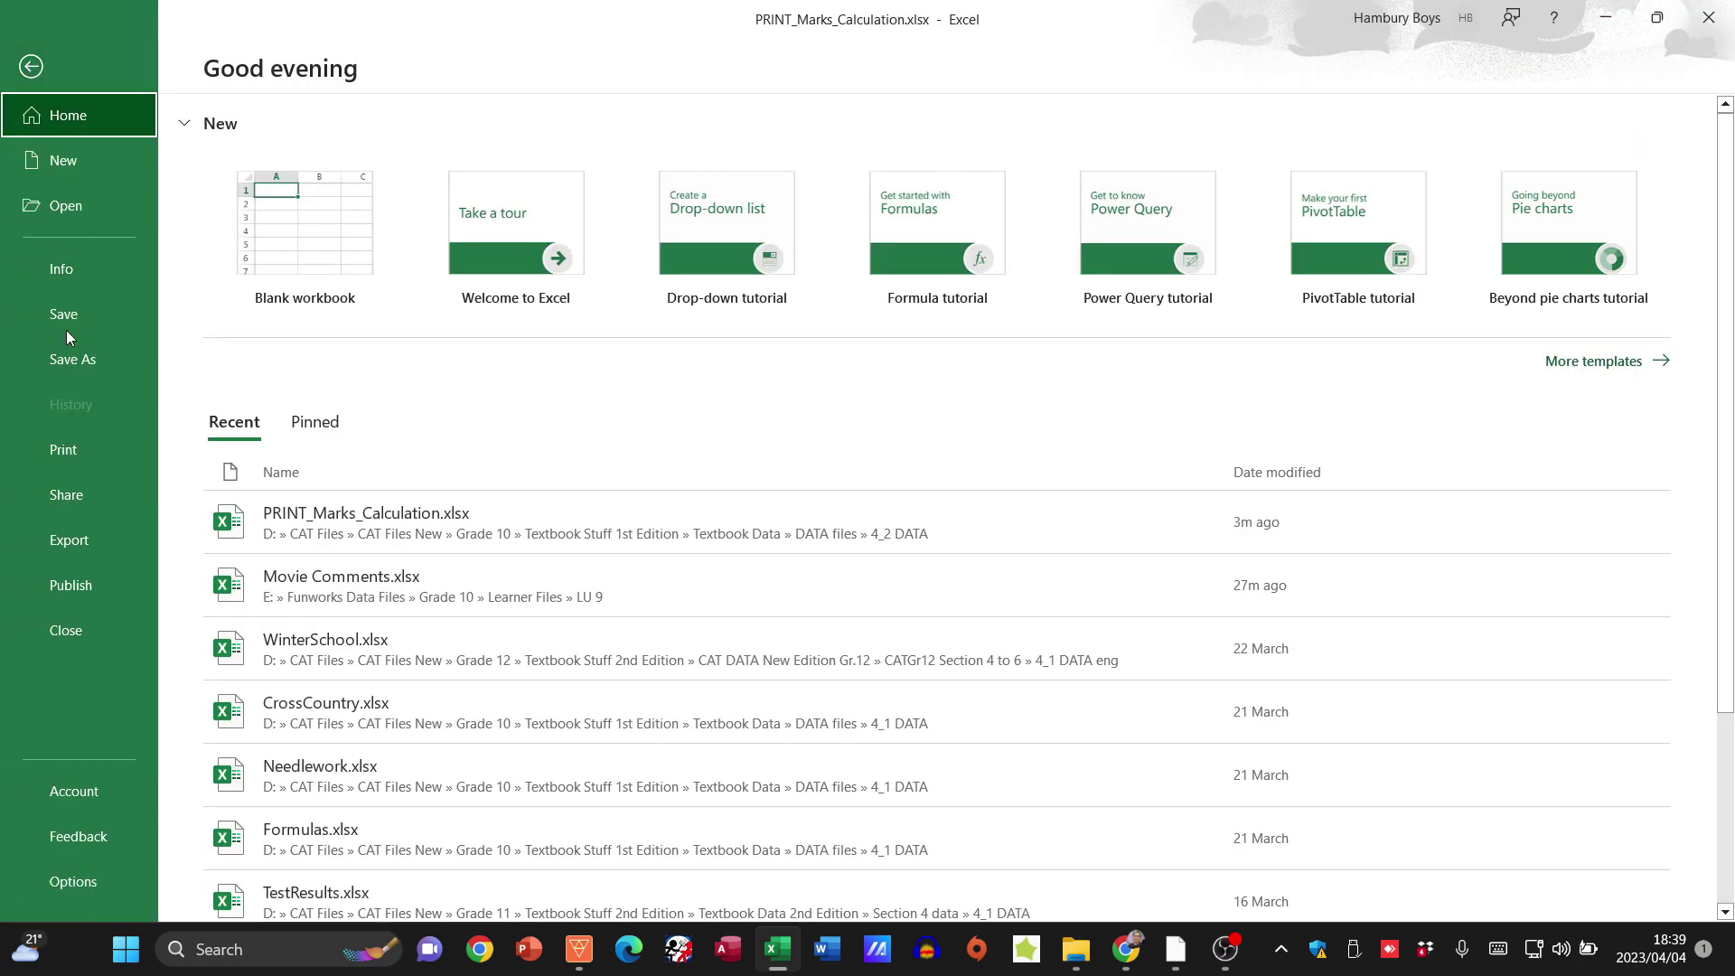
click(67, 459)
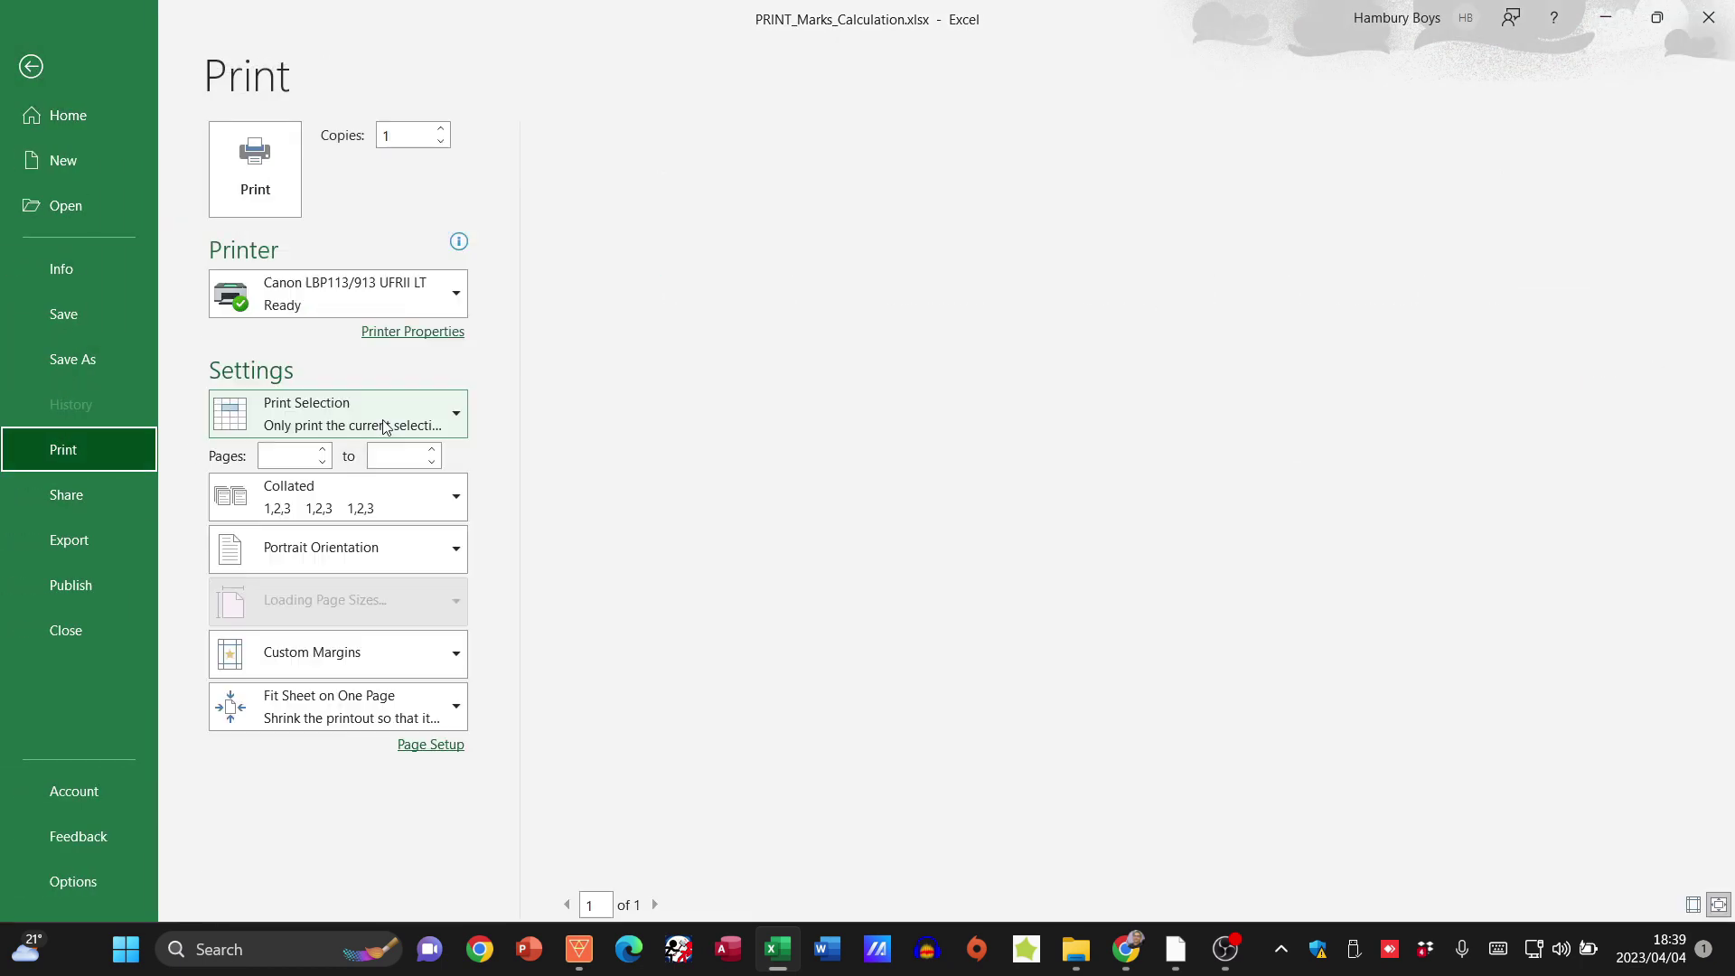